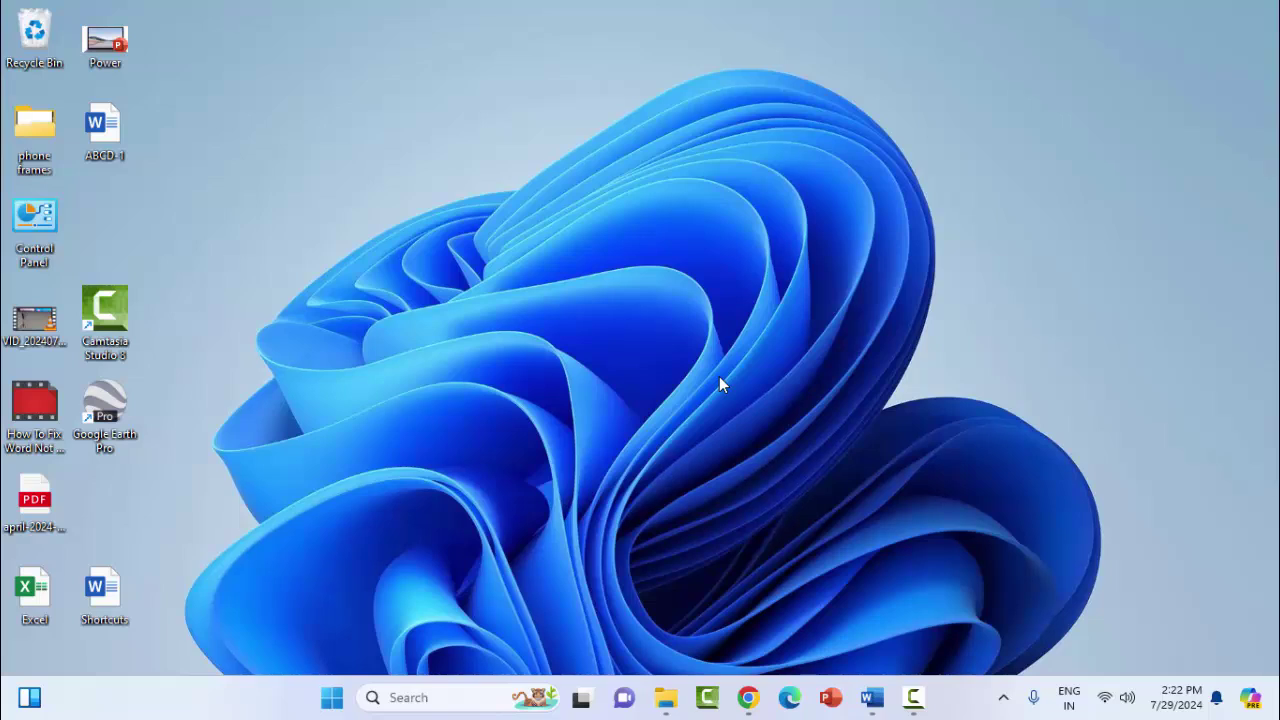
Step: Open the Excel workbook from the desktop and dismiss the Microsoft Office Activation Wizard
key(e)
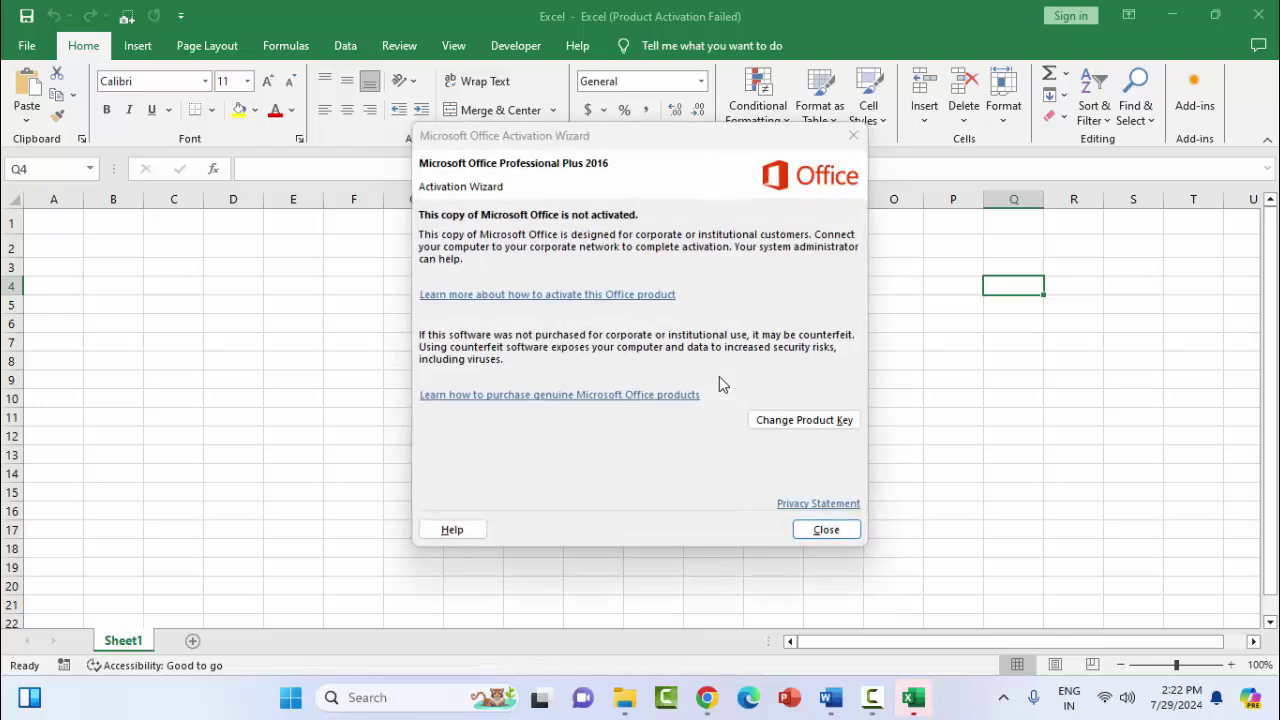
key(Escape)
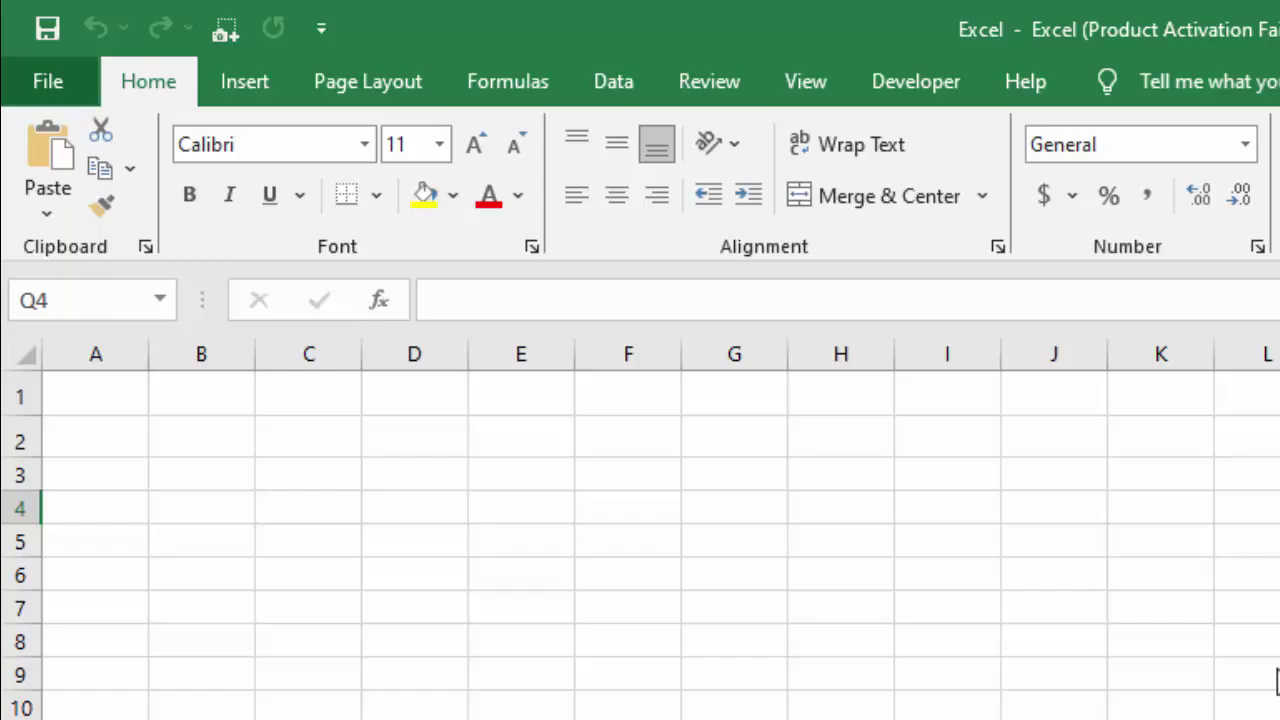
click(48, 81)
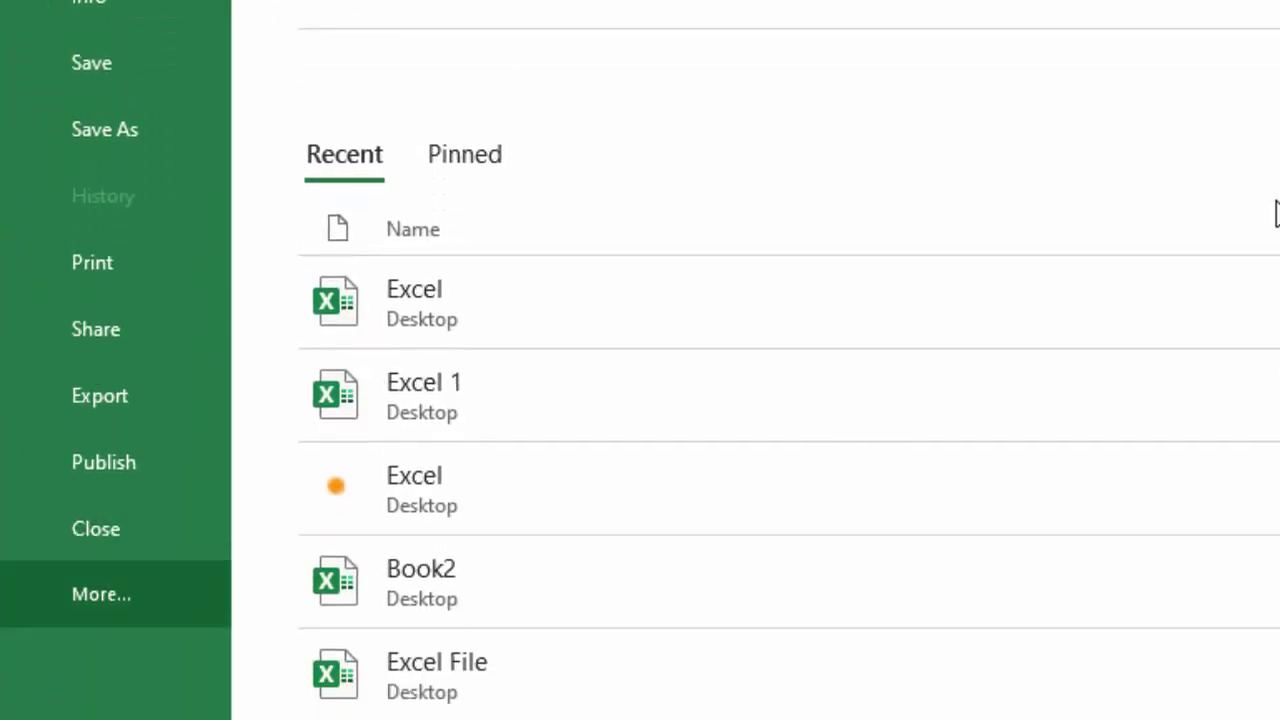
key(Return)
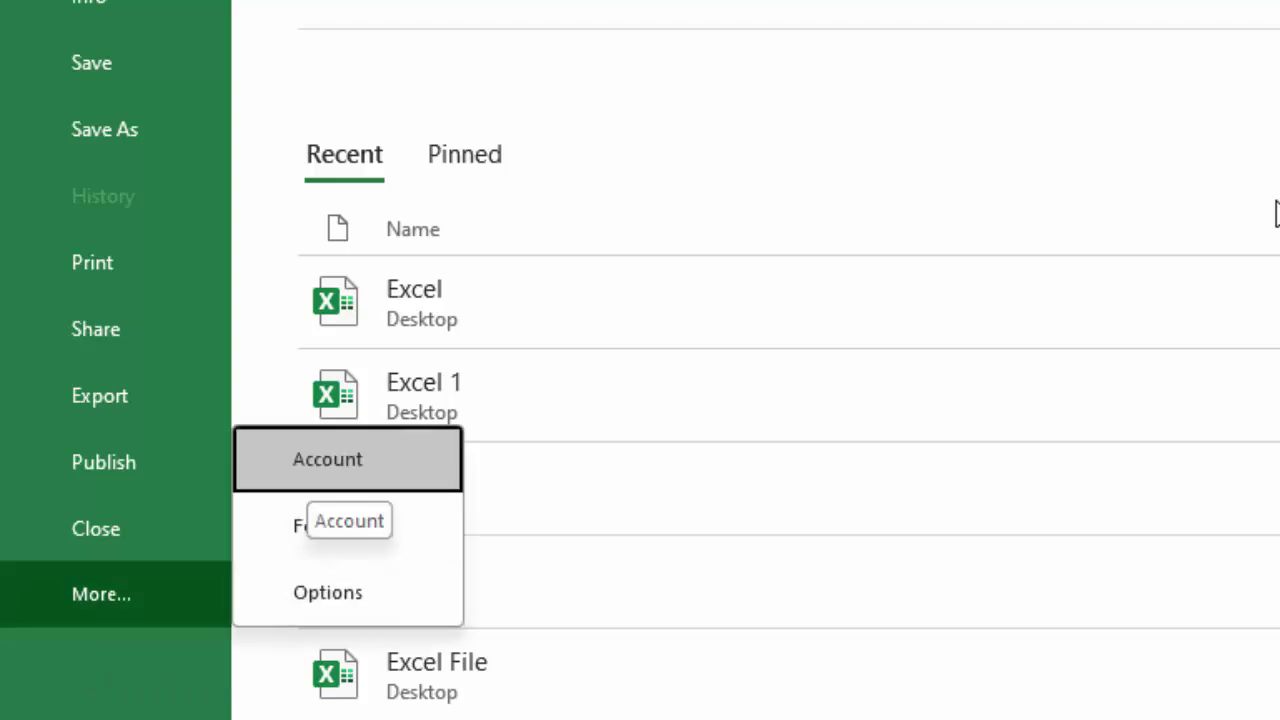
key(Return)
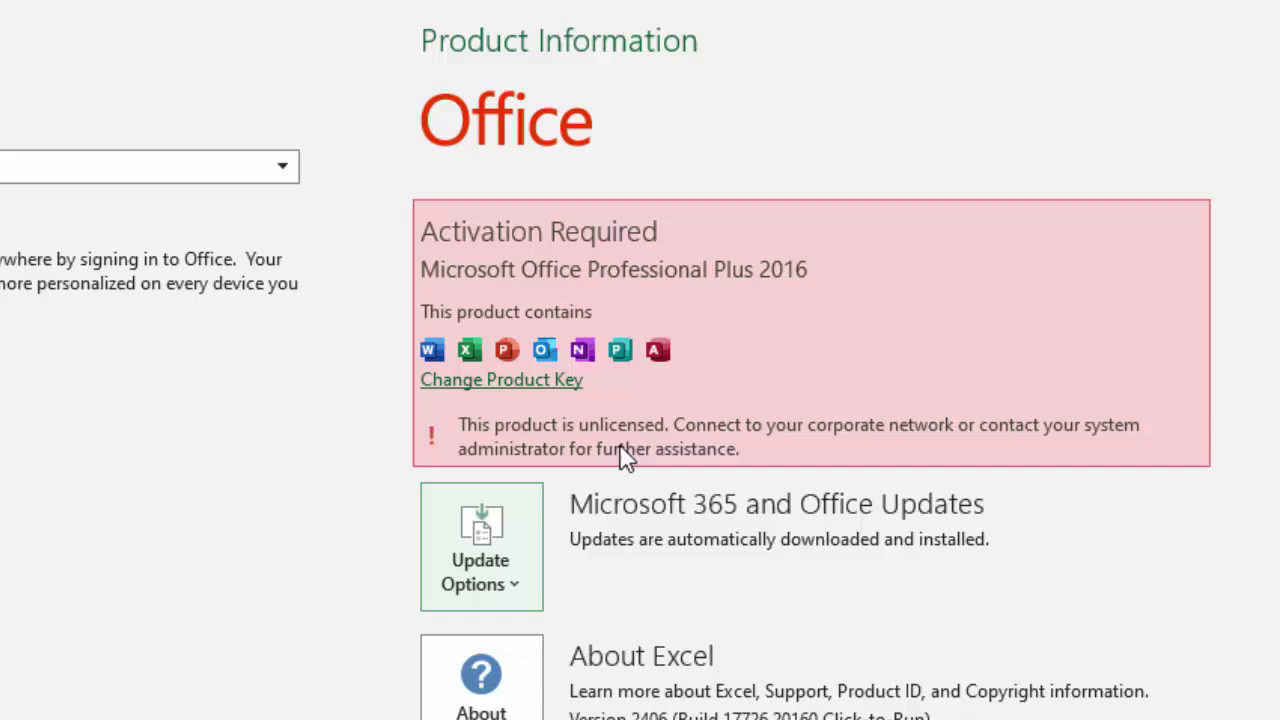
key(Return)
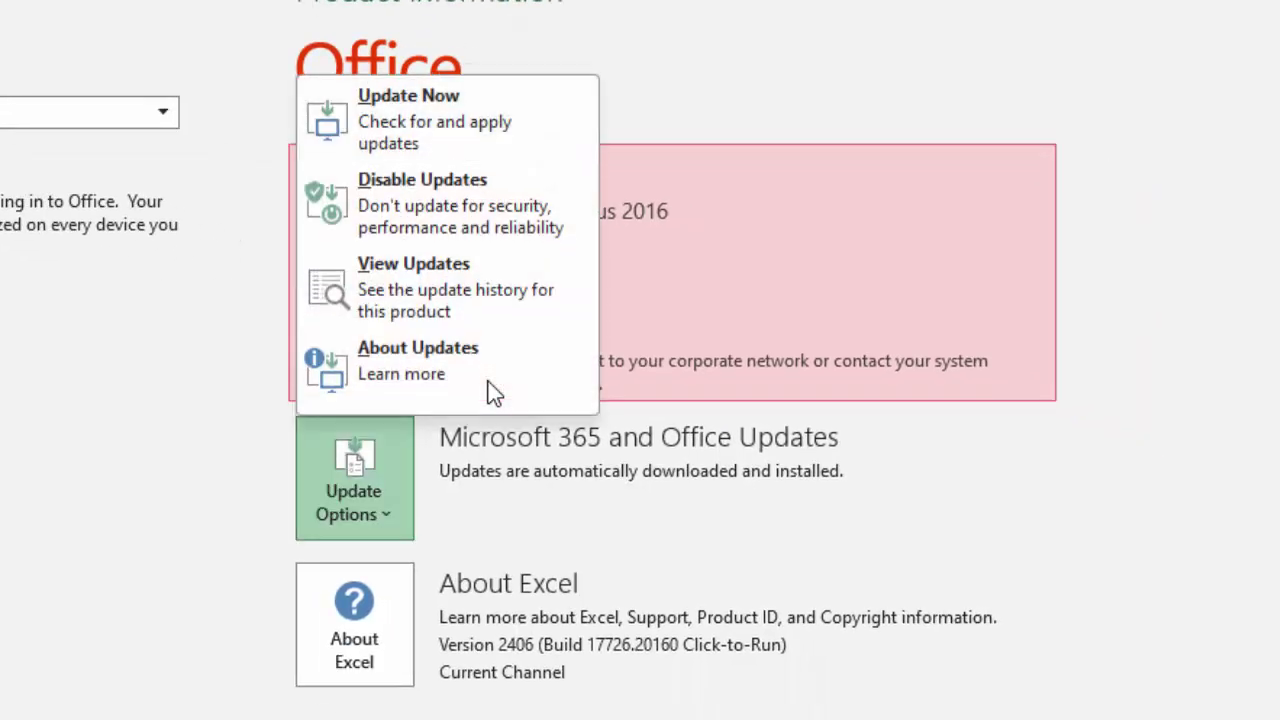
key(Escape)
key(Escape)
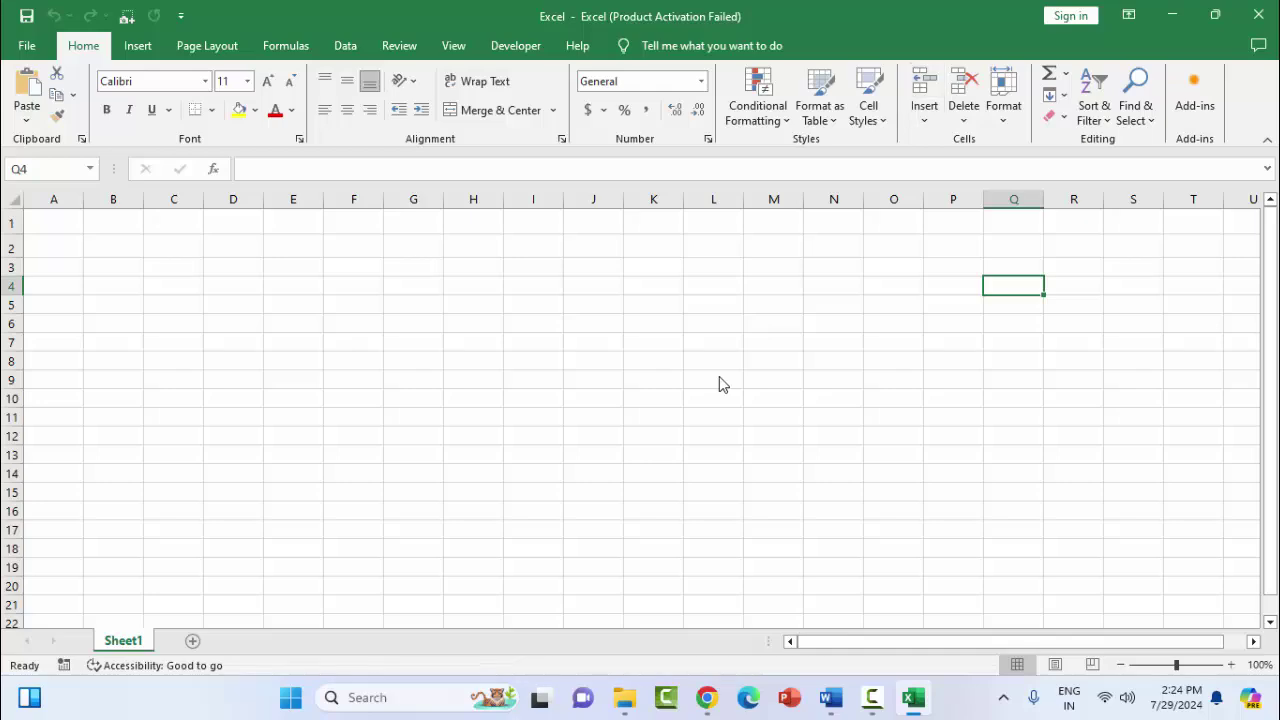
Step: Return to the desktop and start Excel with the safe mode prompt, declining safe mode
key(super+d)
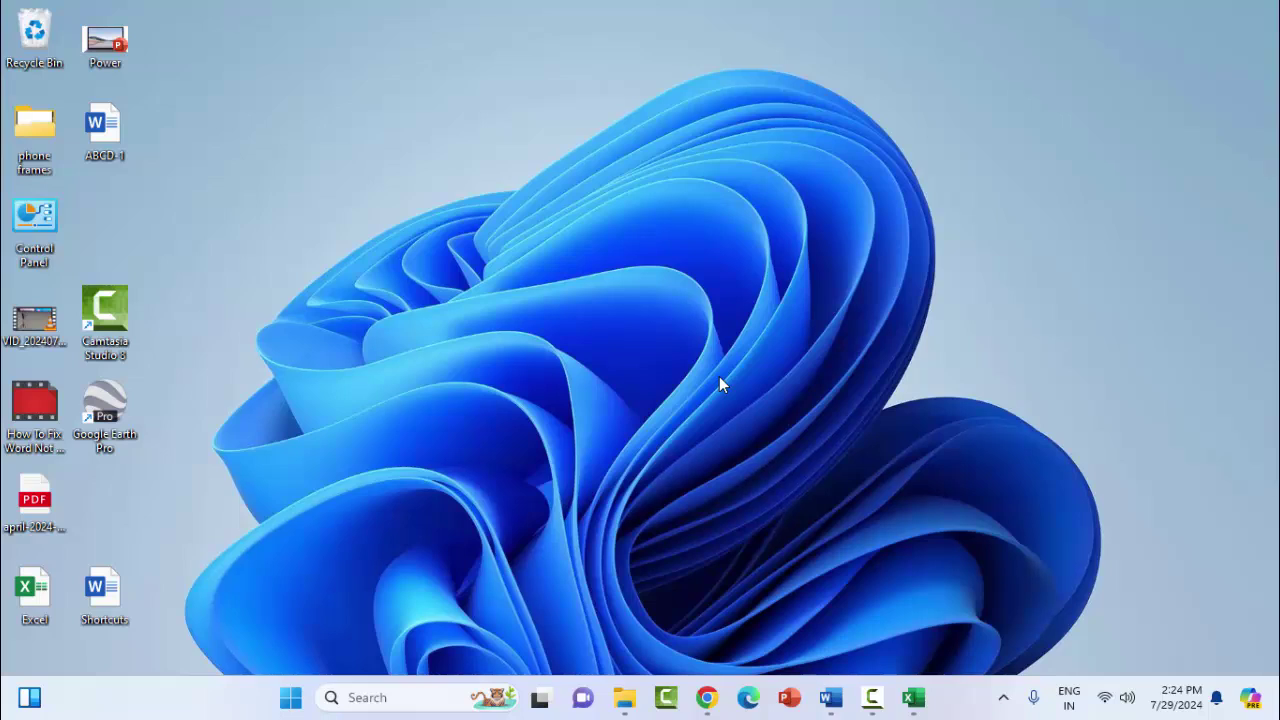
key(ctrl)
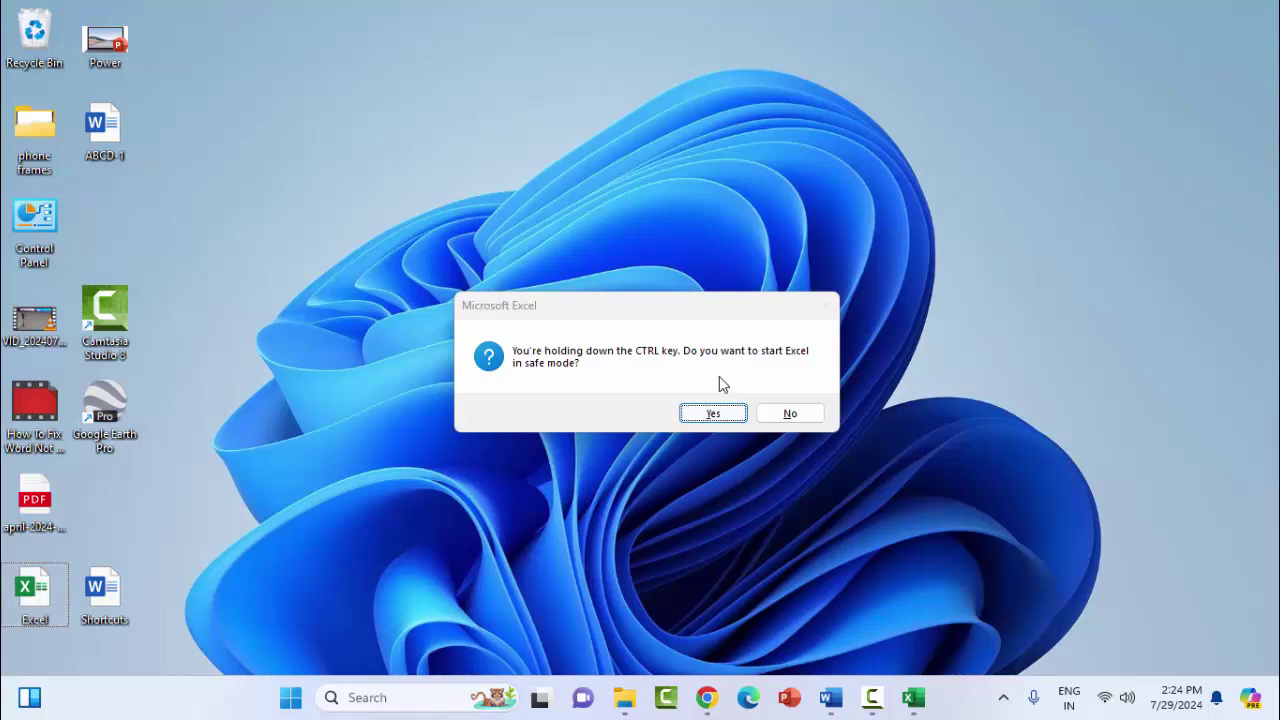
key(Tab)
key(Return)
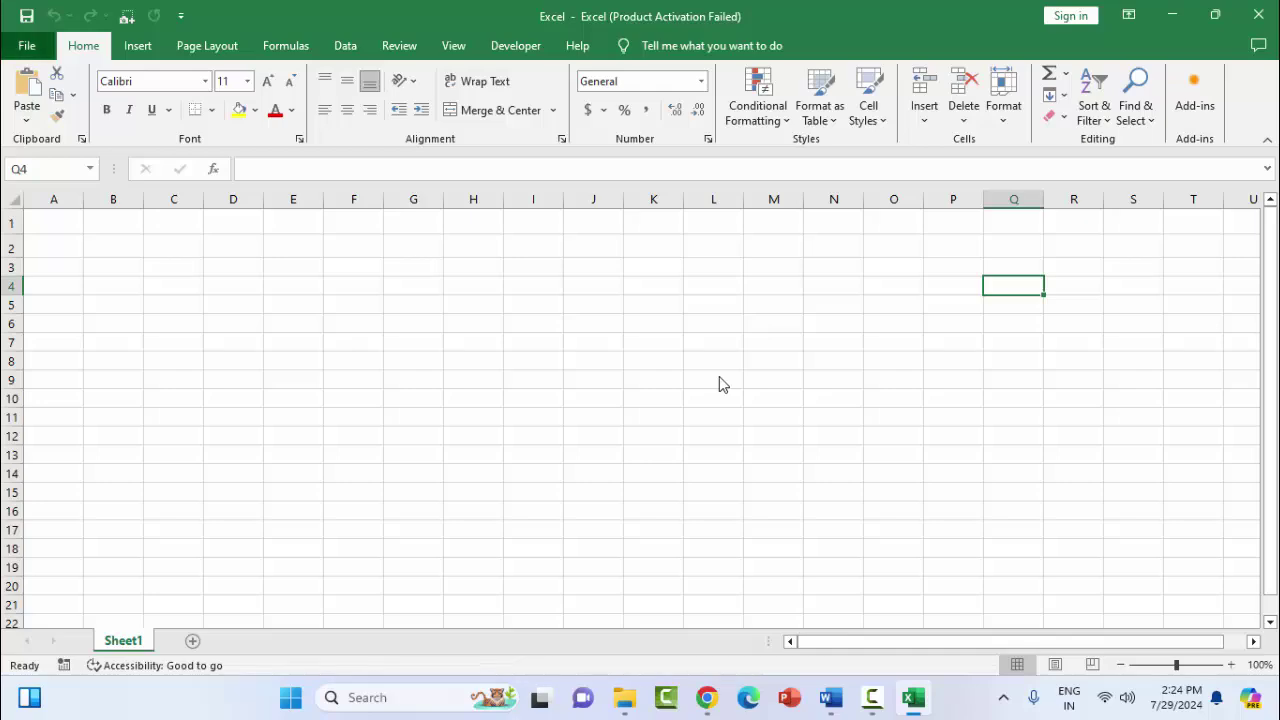
Step: Open the Add-ins page of Excel Options
key(alt+f)
key(t)
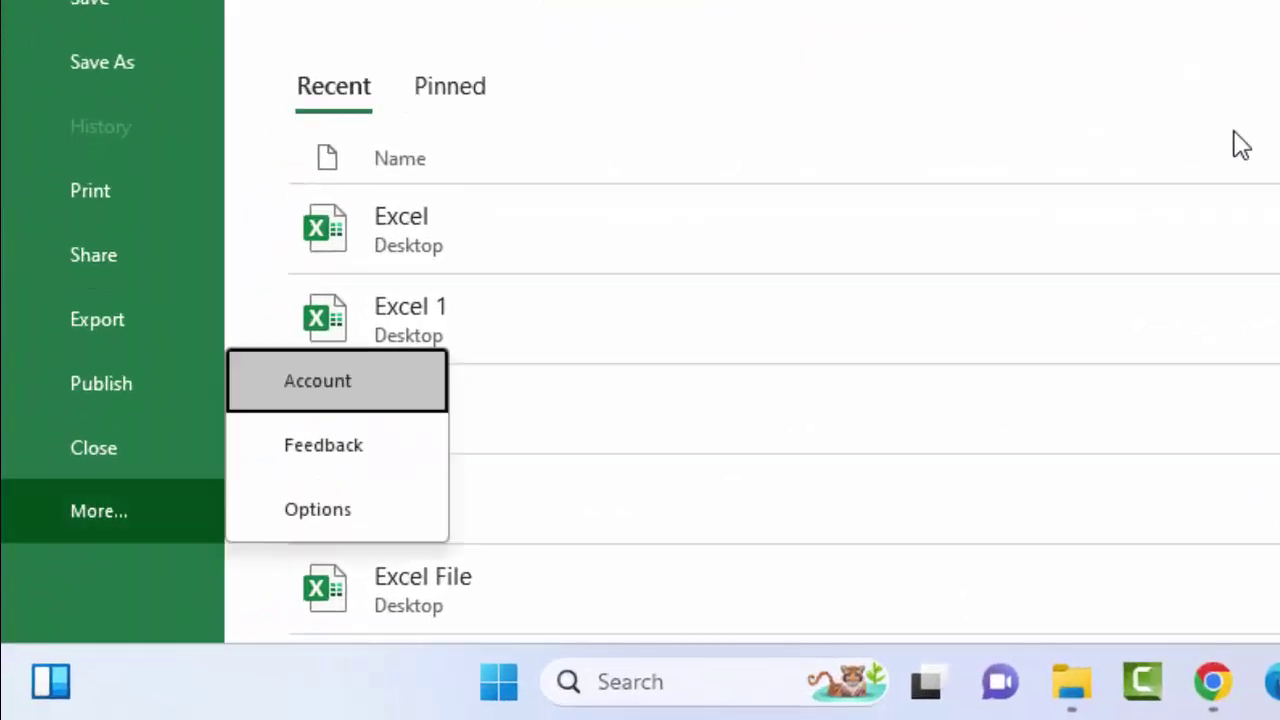
key(Up)
key(Return)
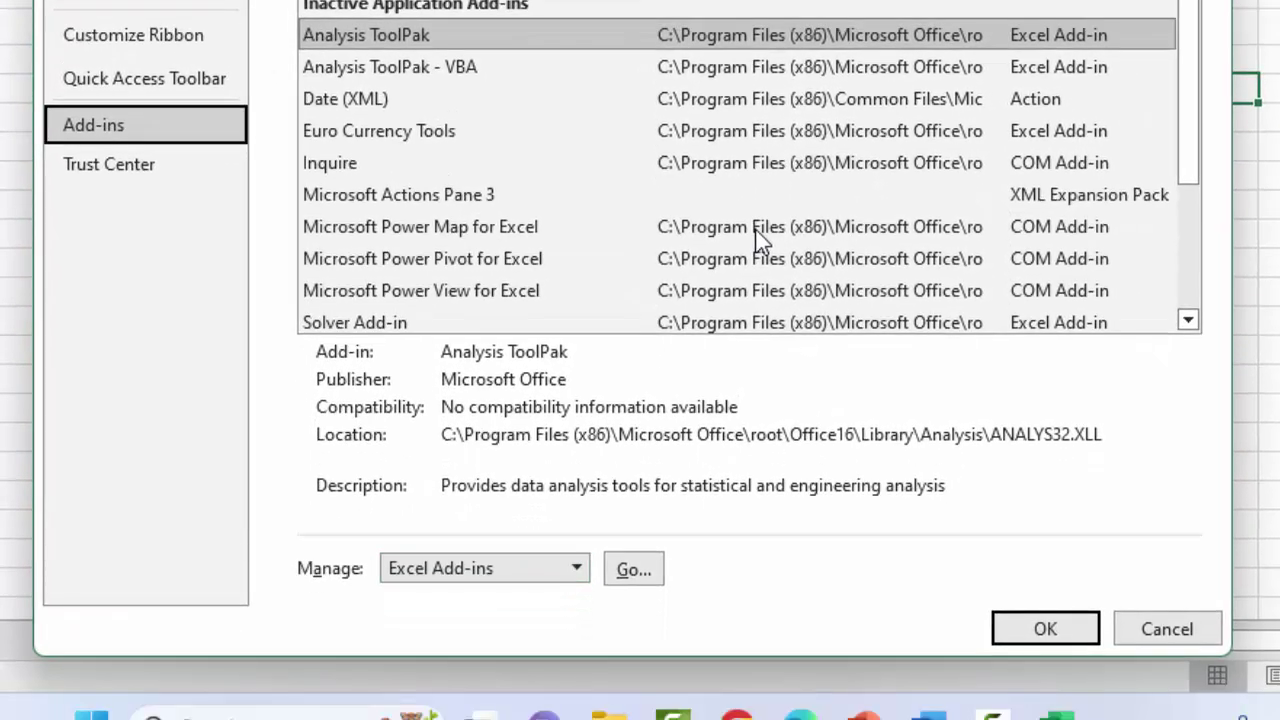
Step: Choose COM Add-ins as the add-in type to manage and look through the available COM add-ins
key(alt+a)
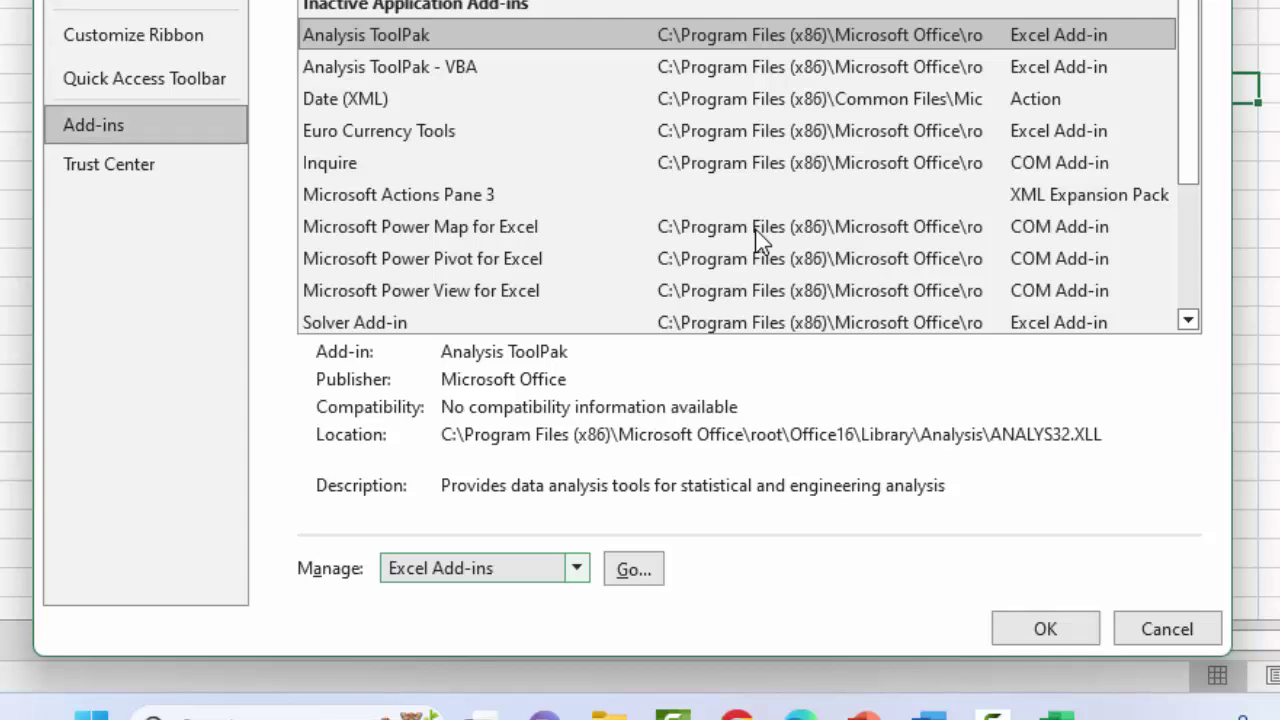
key(Down)
key(Up)
key(Down)
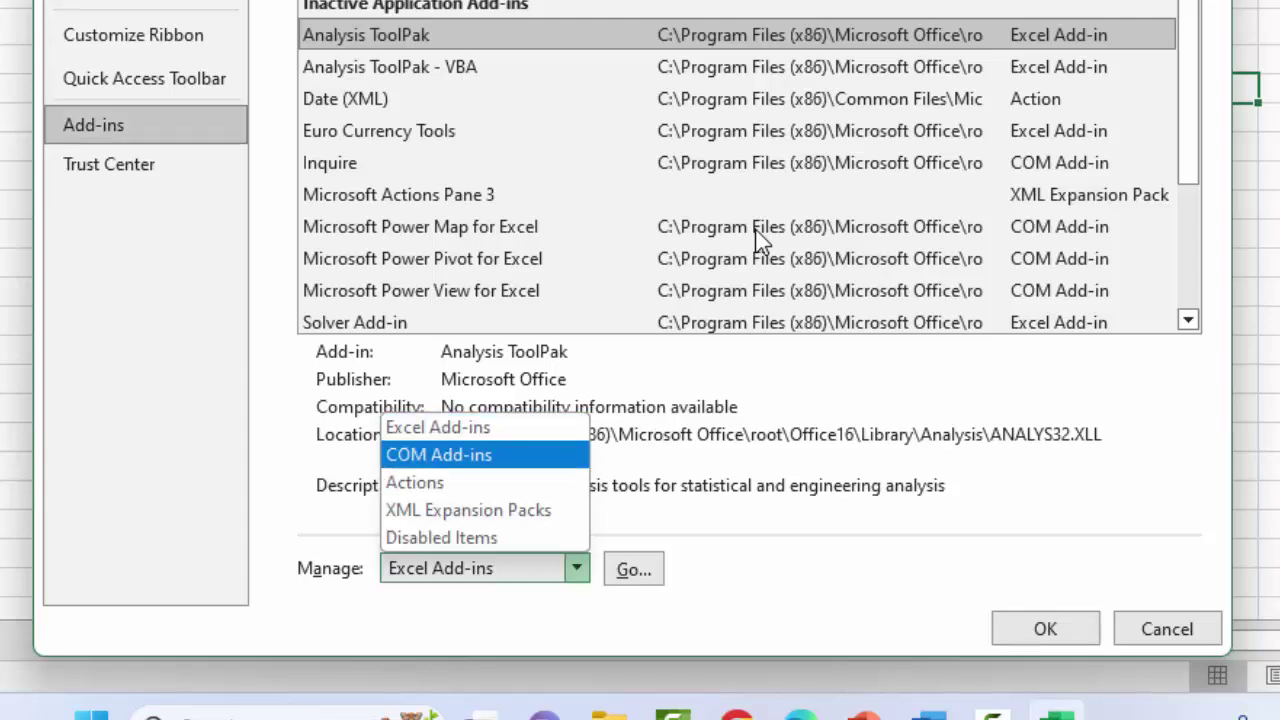
key(Return)
key(Tab)
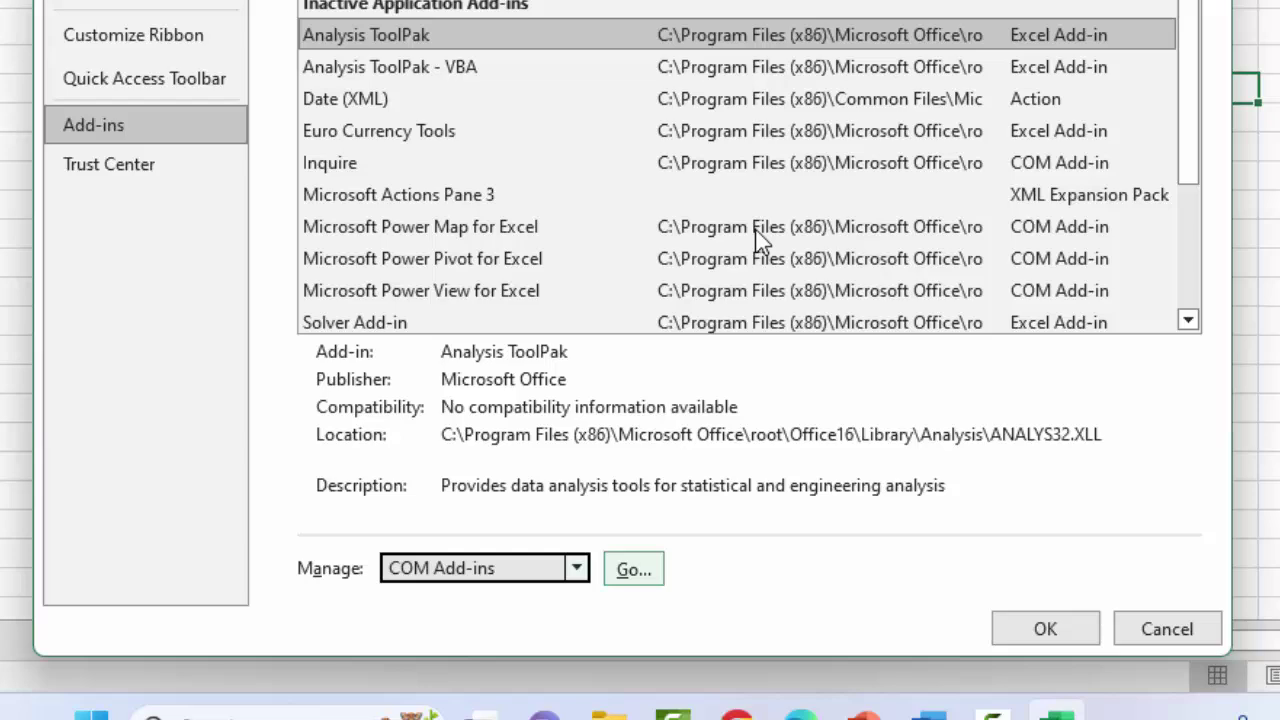
key(Return)
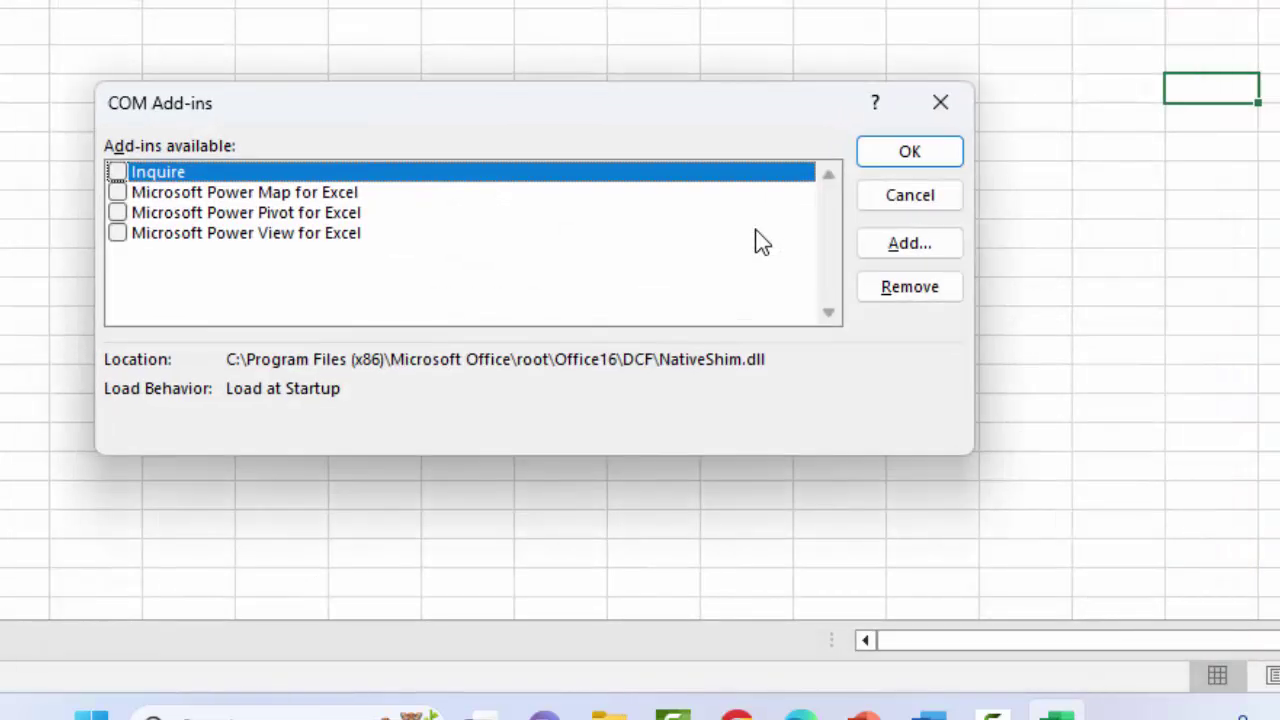
key(Down)
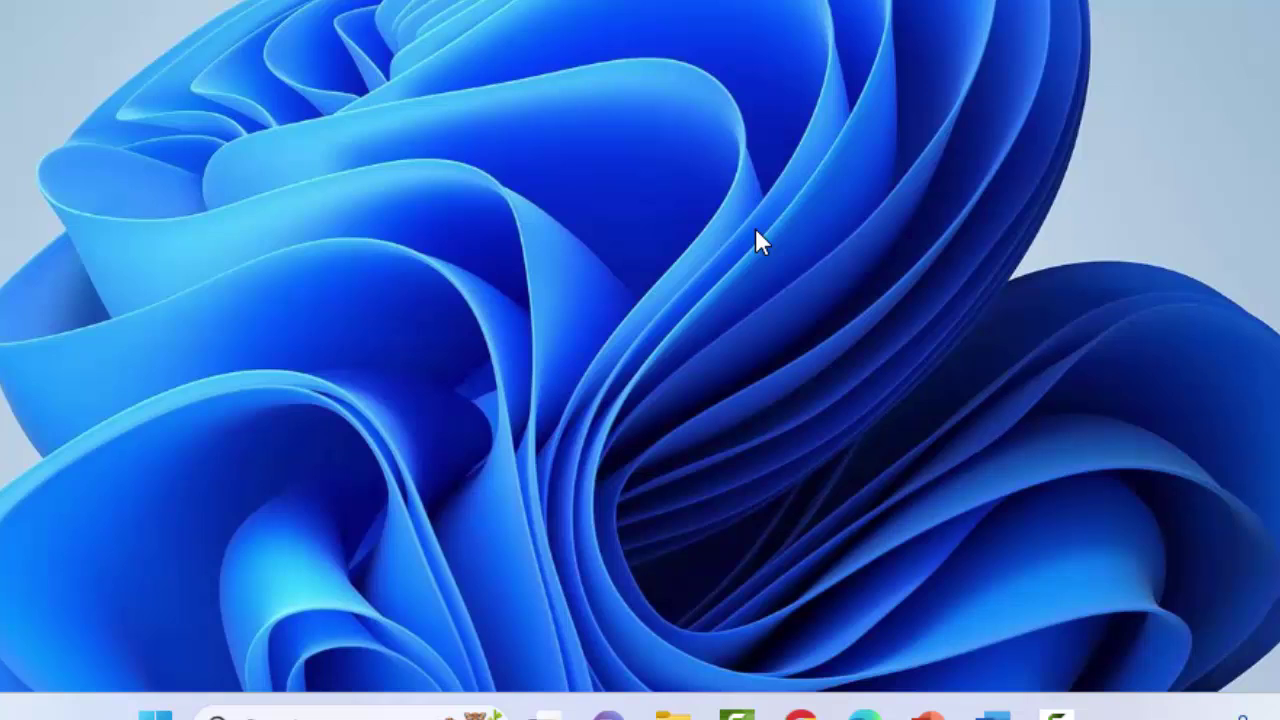
Step: Open the installed apps list in Windows Settings and search it for "office"
key(super)
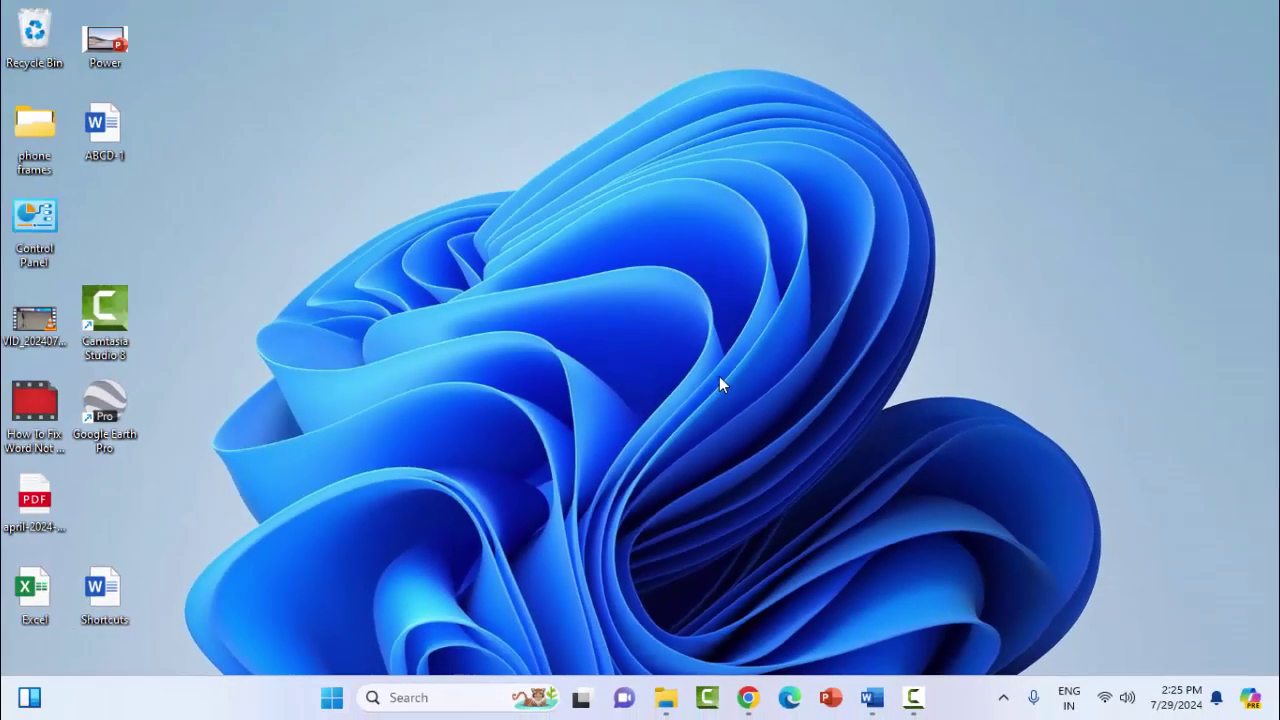
key(super)
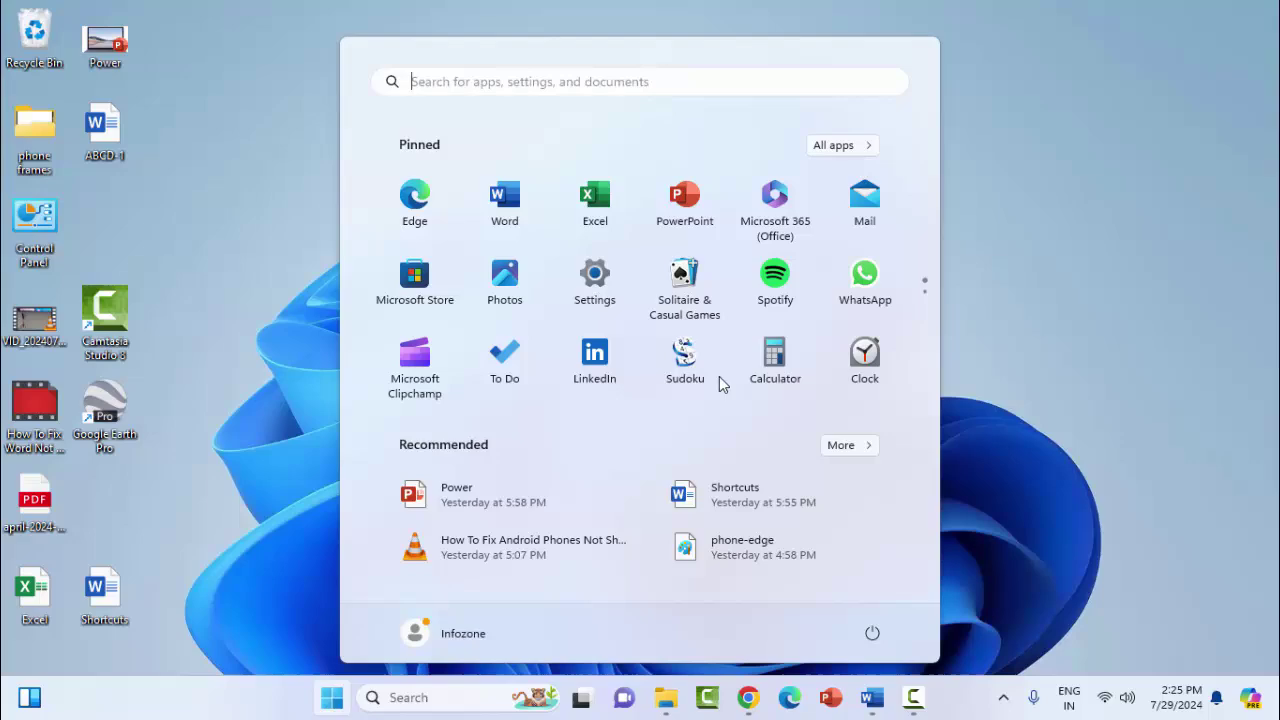
key(super+i)
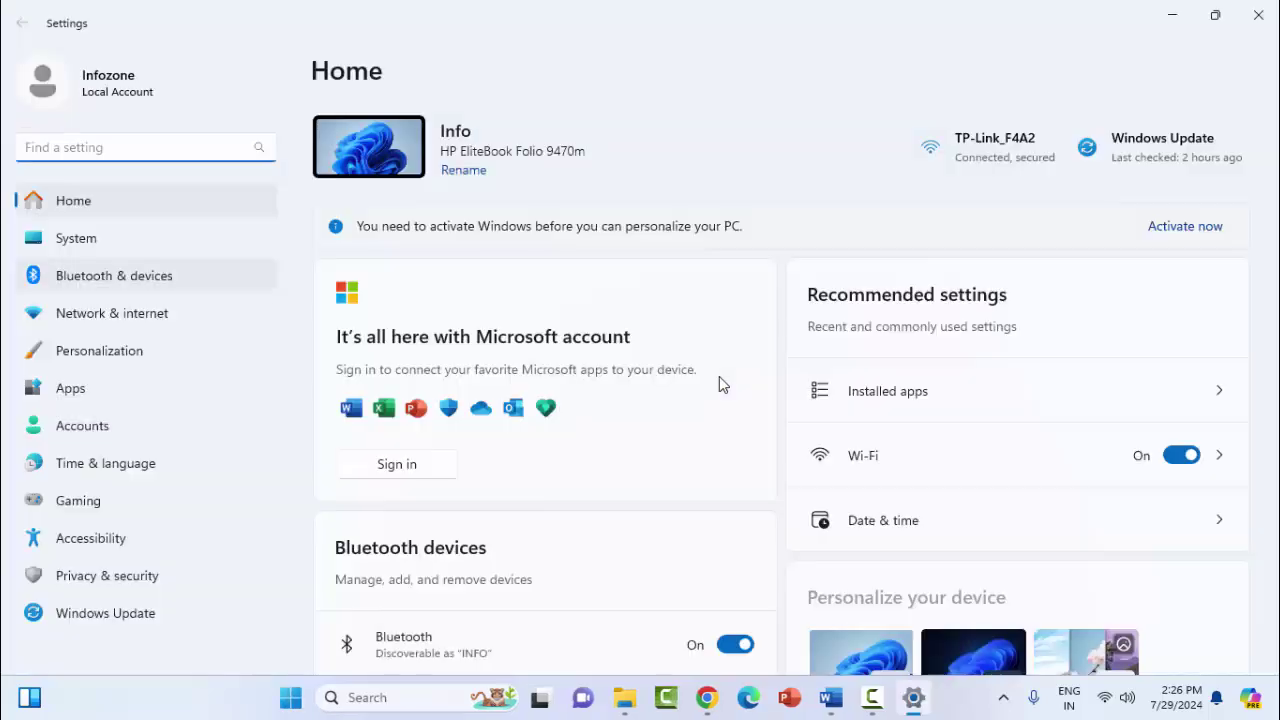
click(70, 388)
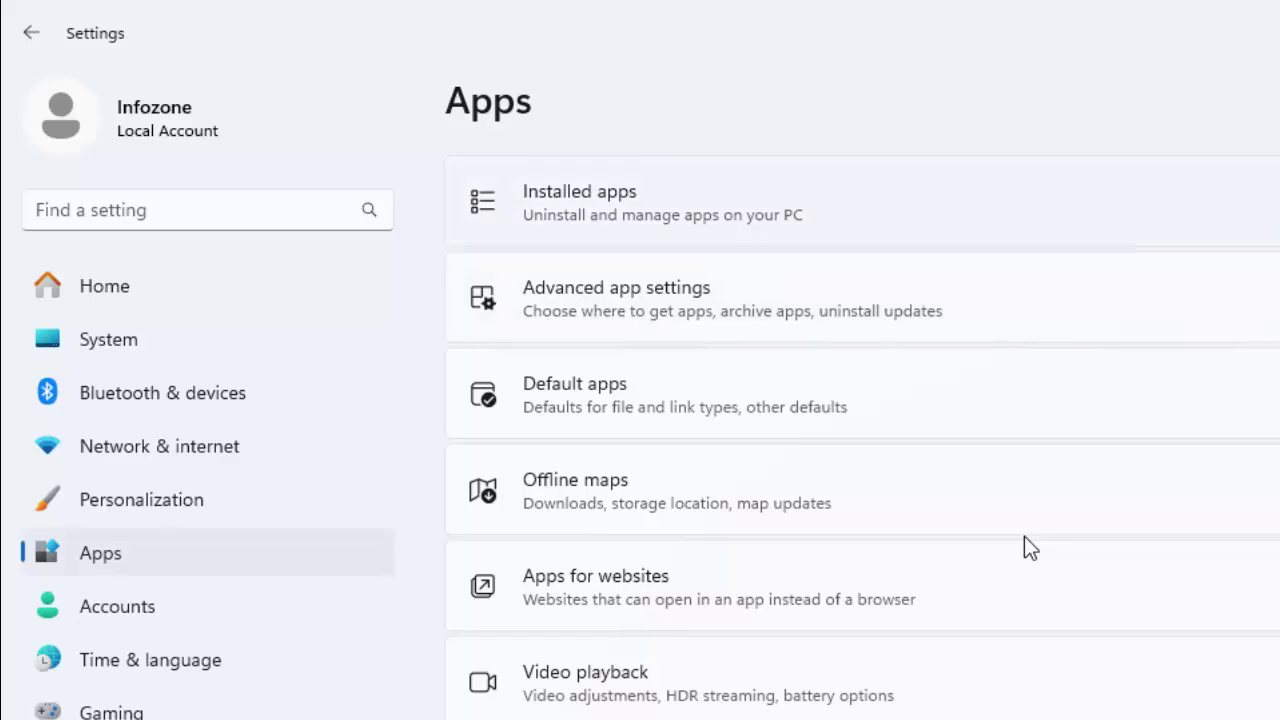
key(Tab)
key(Return)
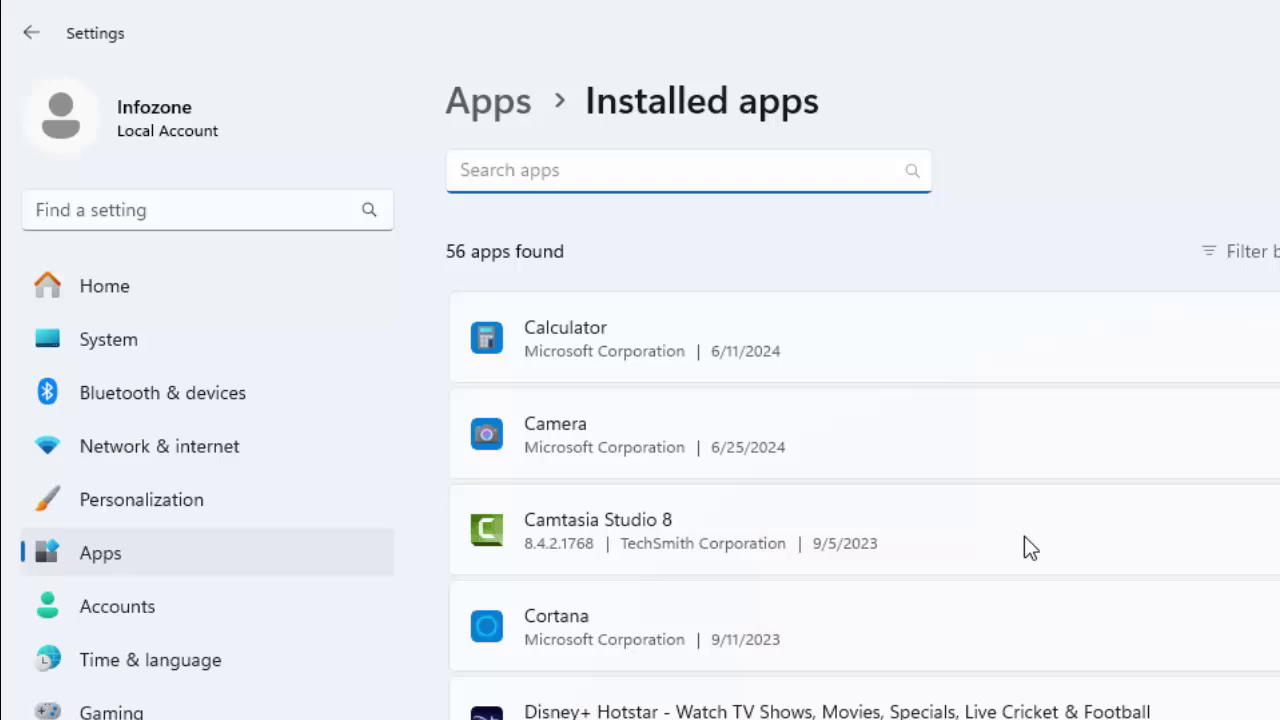
text(office)
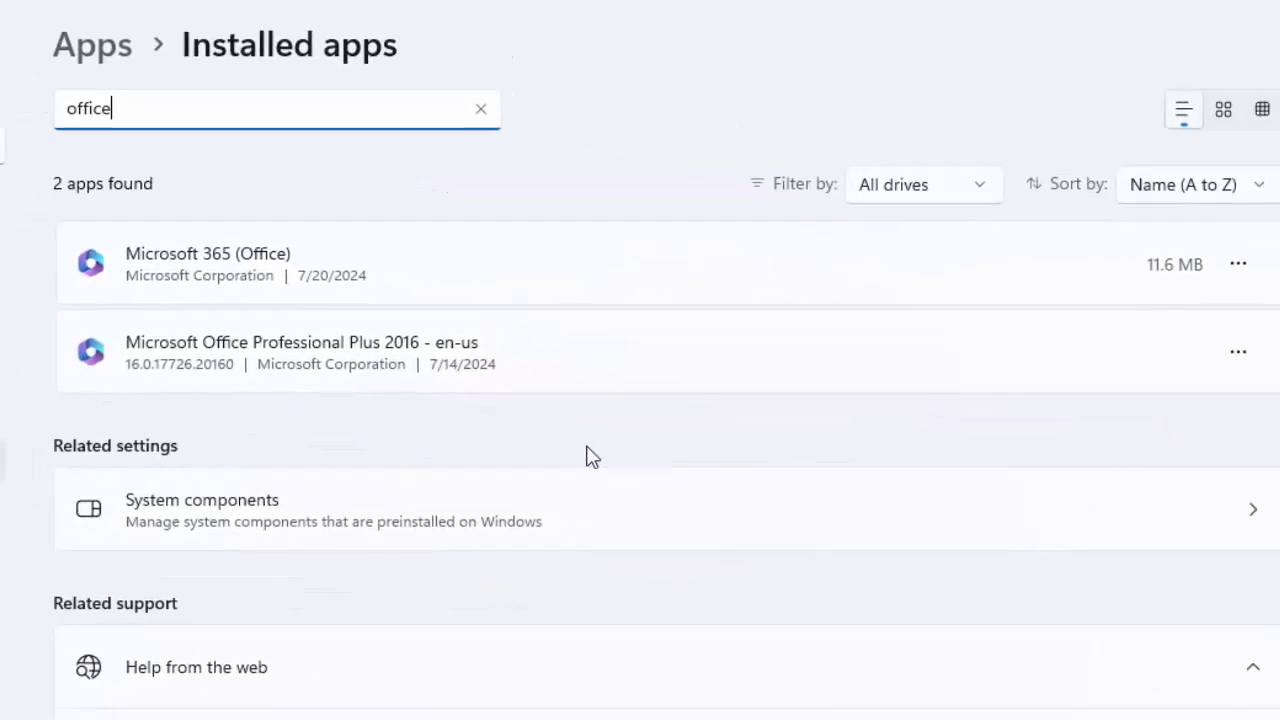
Step: Review the Quick Repair and Online Repair options for Microsoft Office Professional Plus 2016, cancel the repair and return to the desktop
click(1220, 348)
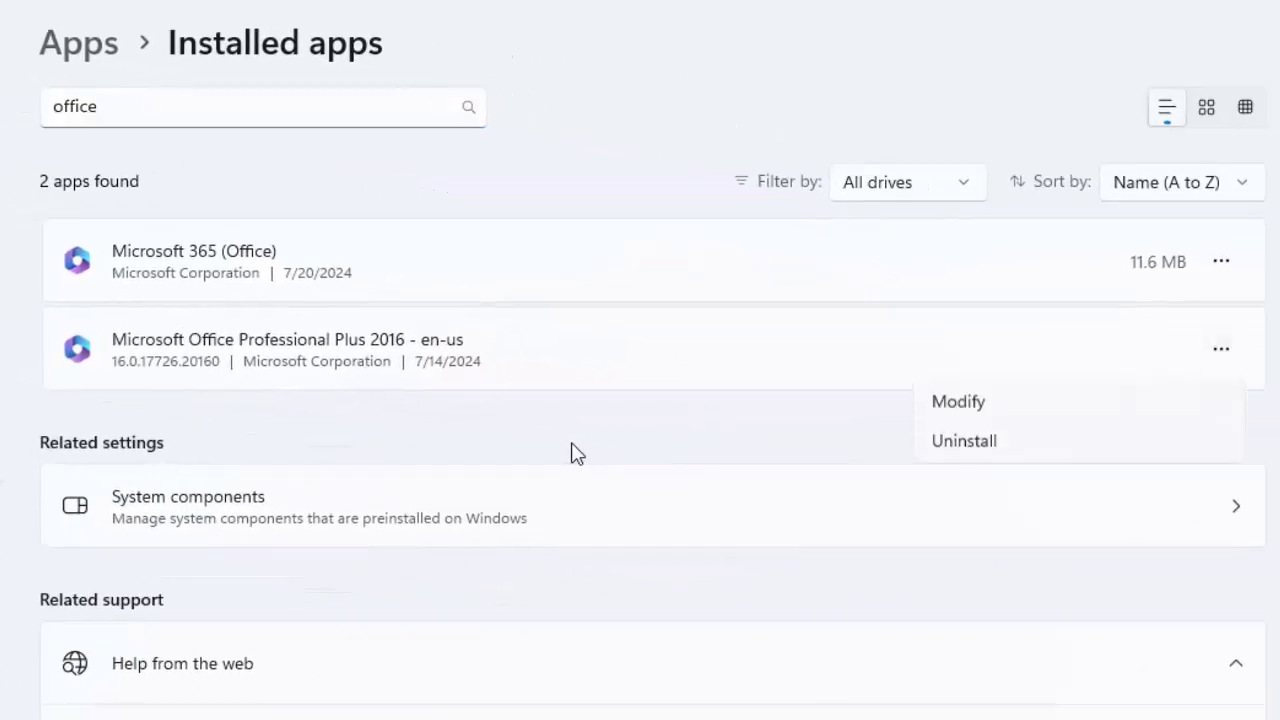
key(Return)
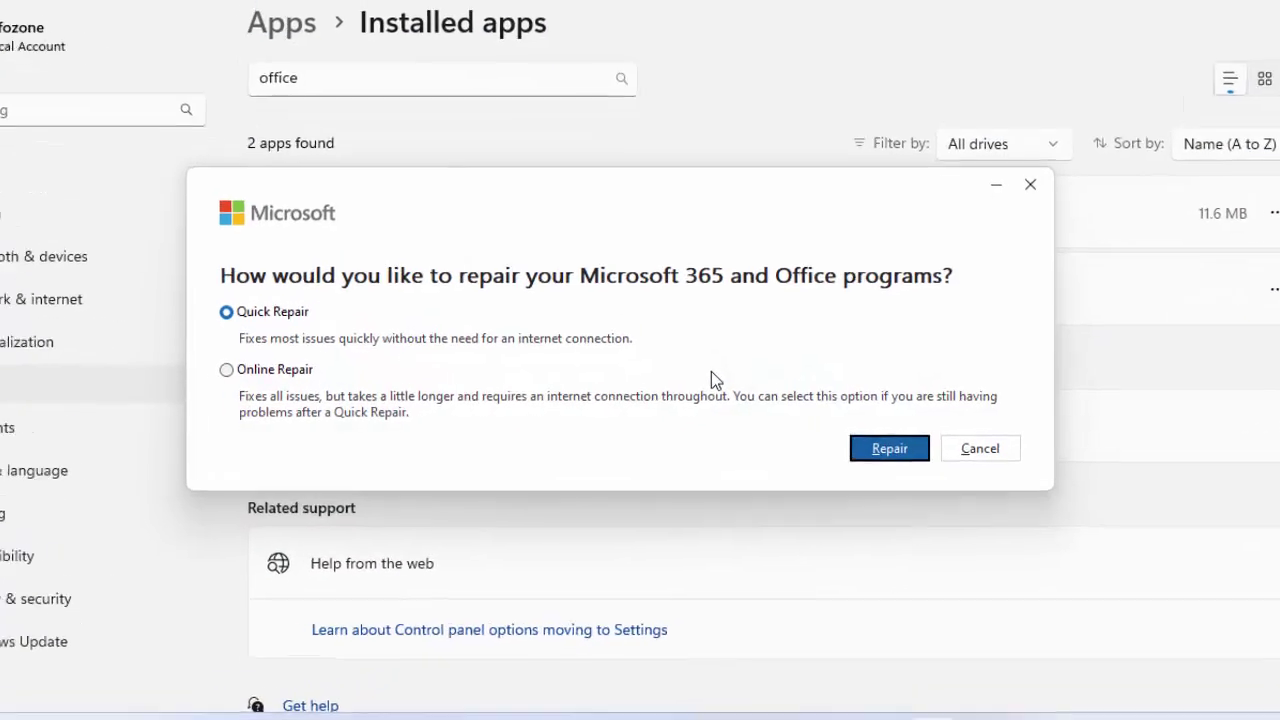
key(shift+Tab)
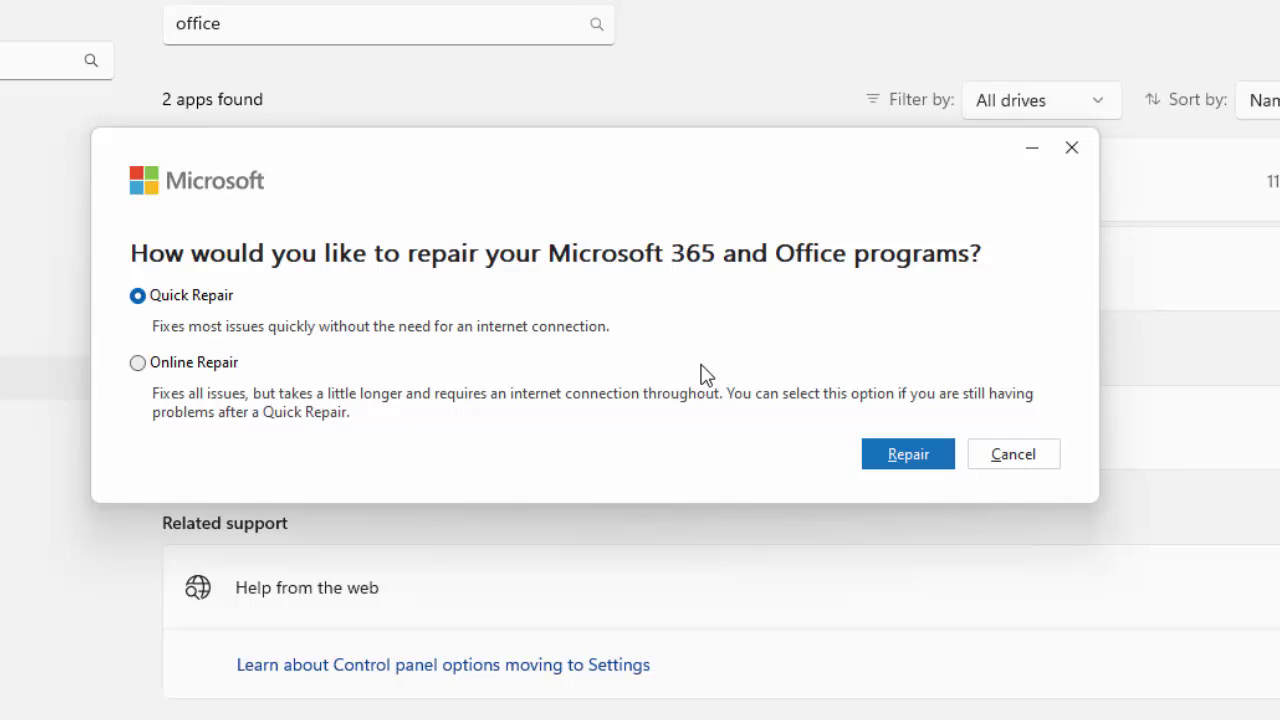
key(Down)
key(Escape)
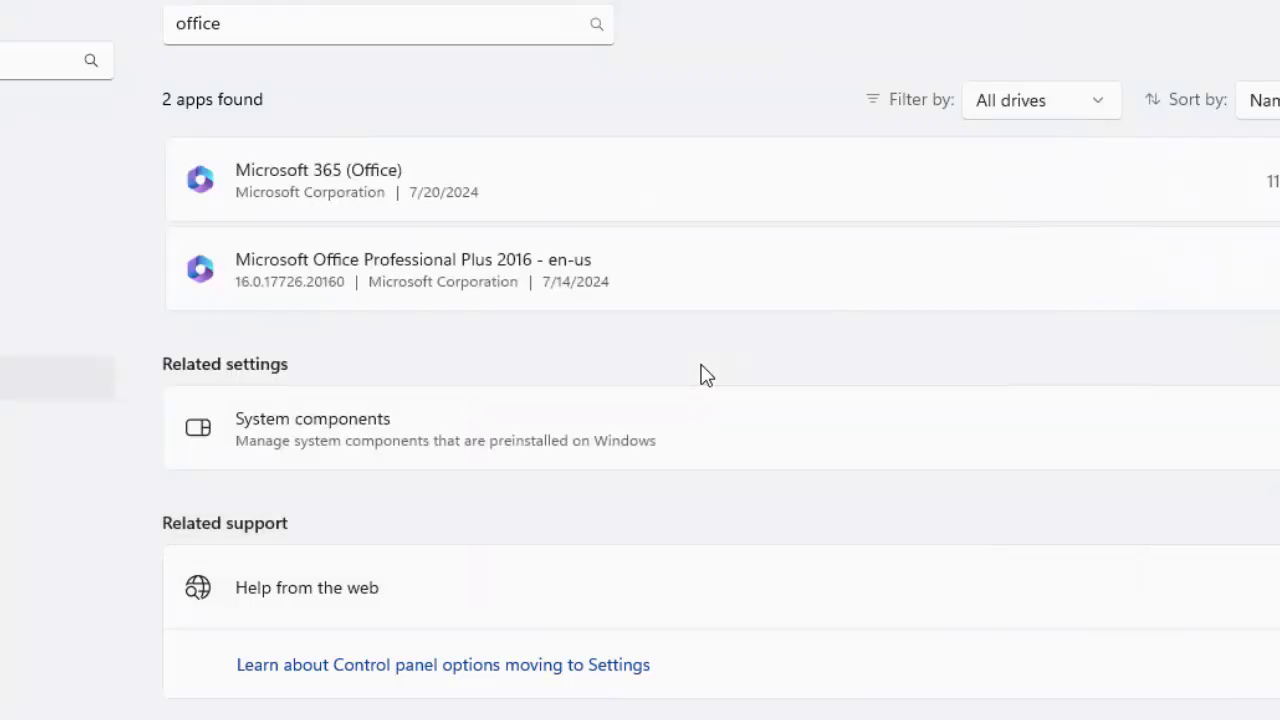
key(super+d)
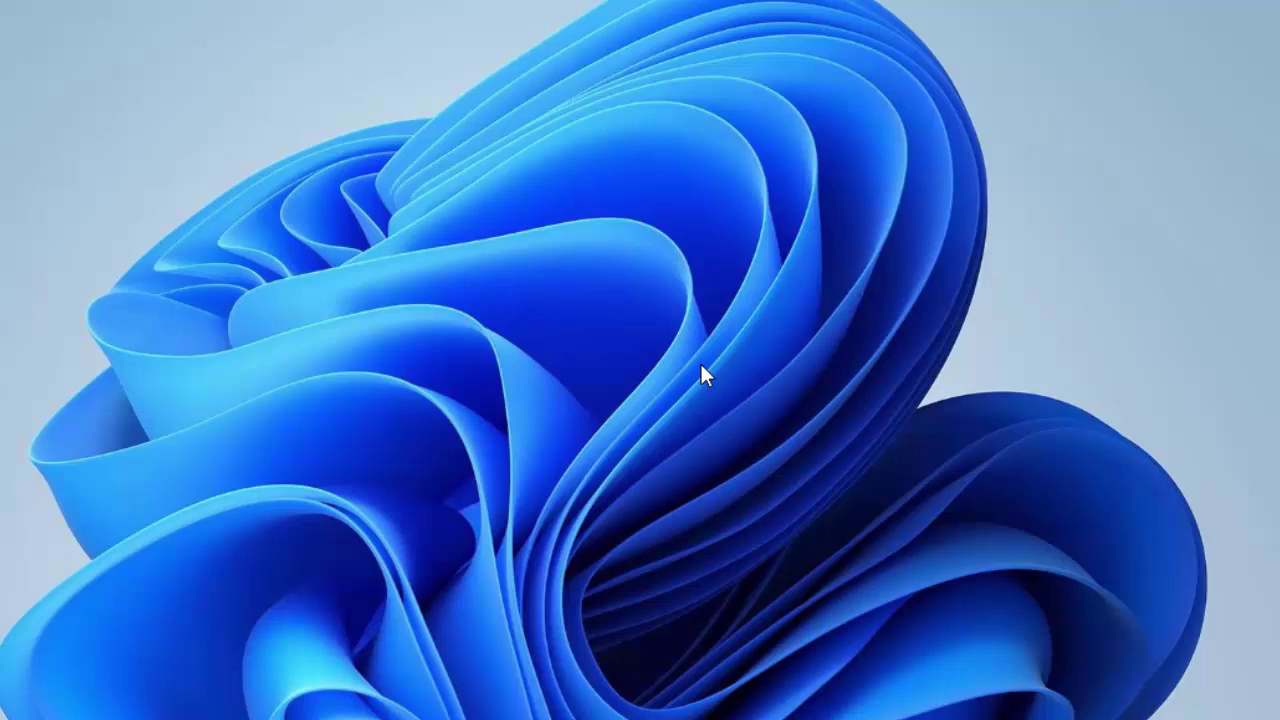